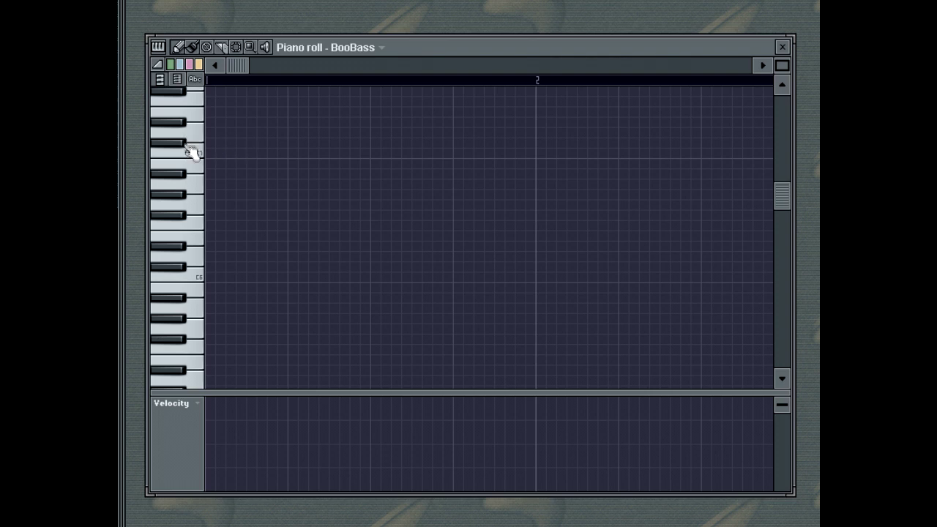
Step: Audition notes on the keyboard and try RD_Crash, then return the piano roll to BooBass
{"action": "left_click_drag", "start_coordinate": [192, 172], "coordinate": [198, 208]}
{"action": "left_click", "coordinate": [367, 50]}
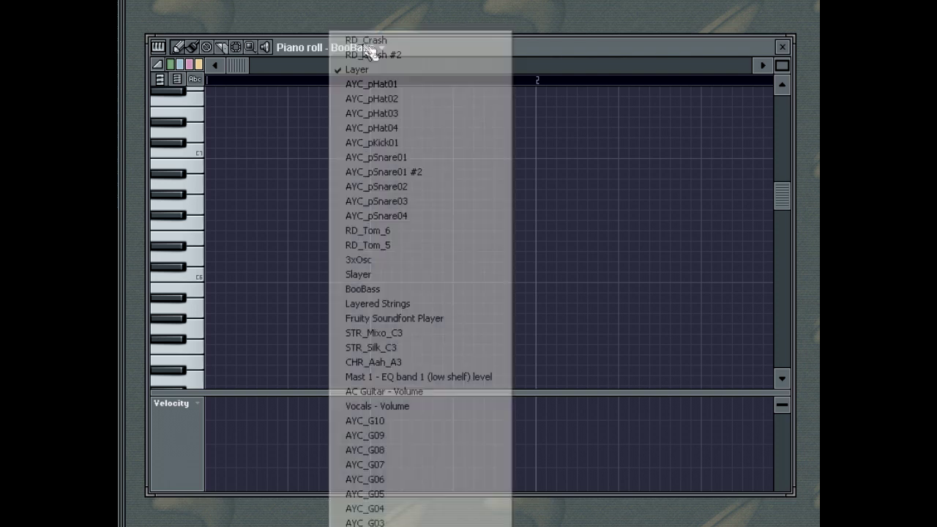
{"action": "left_click", "coordinate": [370, 46]}
{"action": "left_click", "coordinate": [370, 48]}
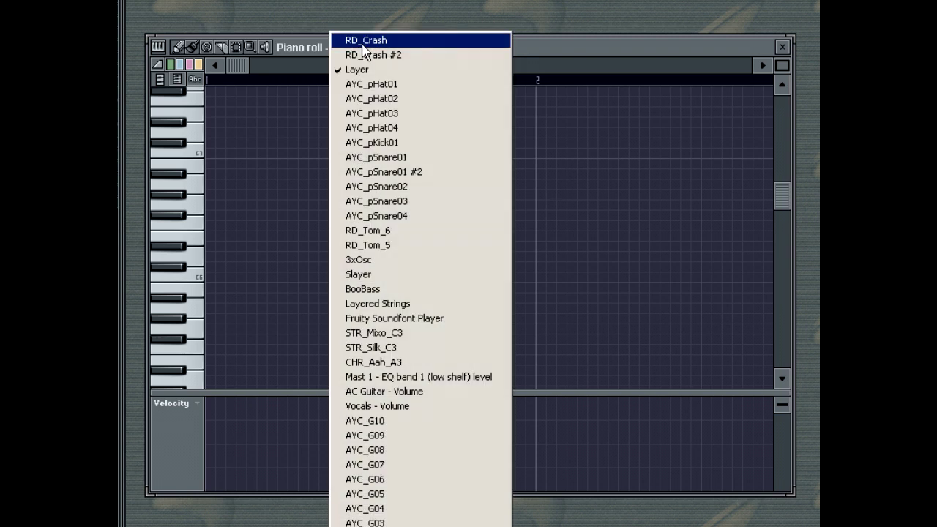
{"action": "left_click", "coordinate": [362, 46]}
{"action": "left_click", "coordinate": [362, 46]}
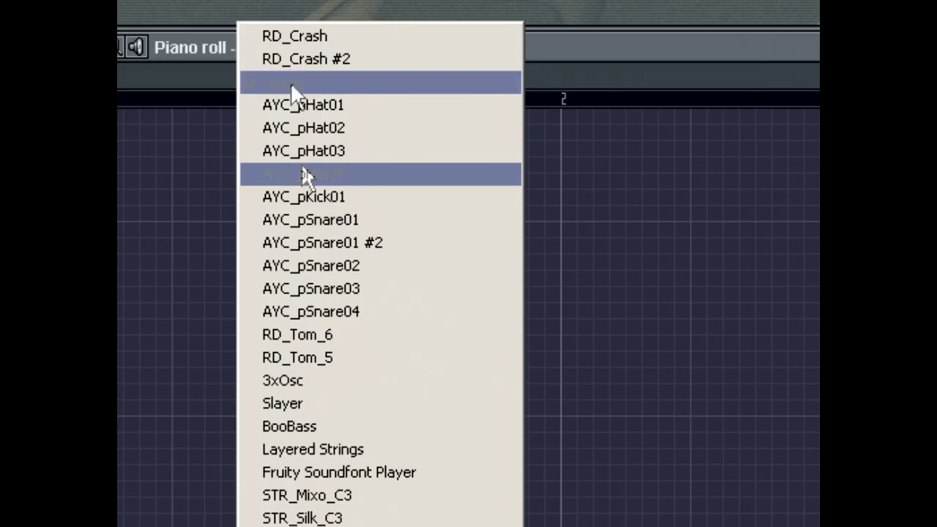
{"action": "left_click", "coordinate": [322, 428]}
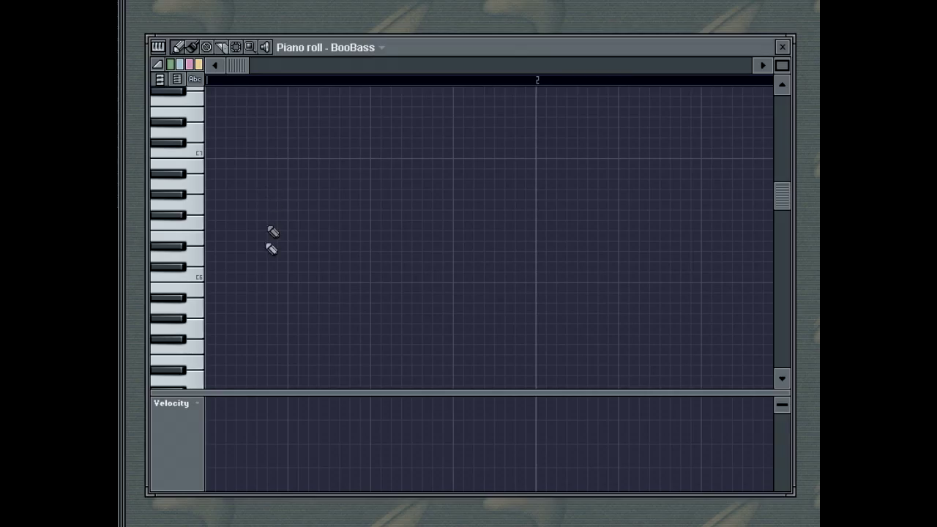
Step: Draw a test note in the grid, move it right, then delete it
{"action": "left_click", "coordinate": [262, 257]}
{"action": "left_click", "coordinate": [292, 258]}
{"action": "left_click_drag", "start_coordinate": [293, 258], "coordinate": [315, 256]}
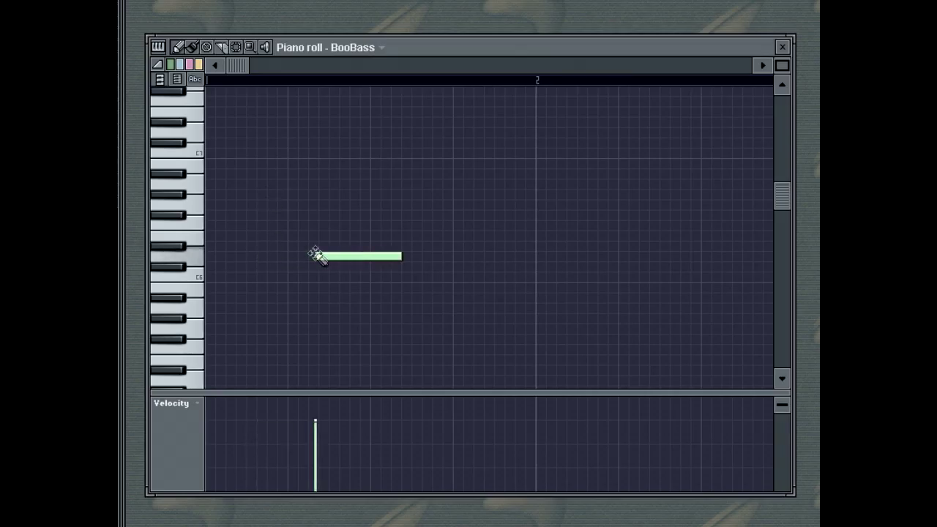
{"action": "right_click", "coordinate": [340, 255]}
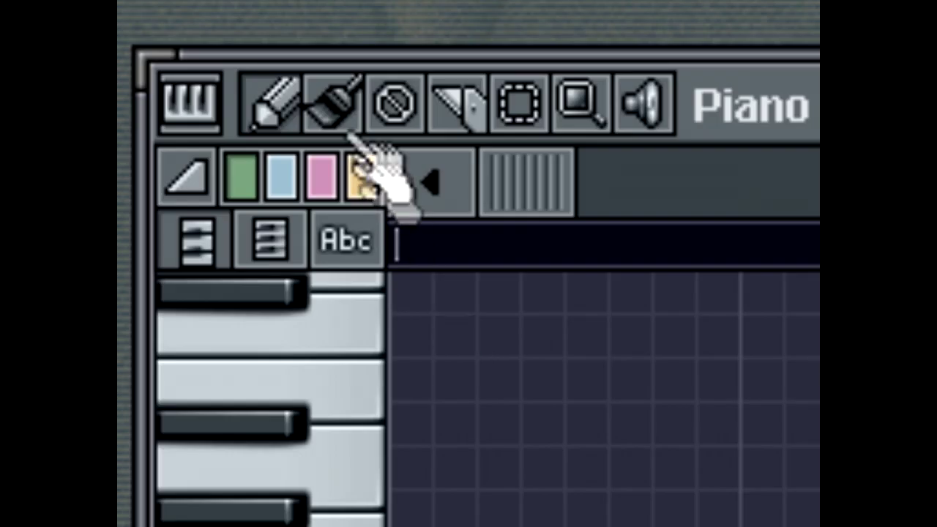
Step: Paint a row of four notes at one pitch across bar 1 and nudge them right
{"action": "left_click", "coordinate": [343, 121]}
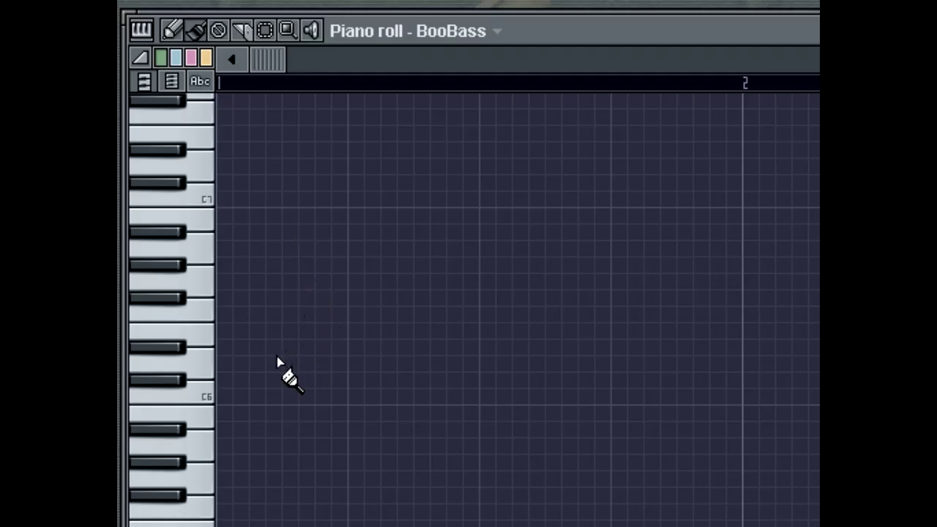
{"action": "mouse_move", "coordinate": [278, 359]}
{"action": "left_mouse_down"}
{"action": "mouse_move", "coordinate": [602, 354]}
{"action": "mouse_move", "coordinate": [757, 352]}
{"action": "left_mouse_up"}
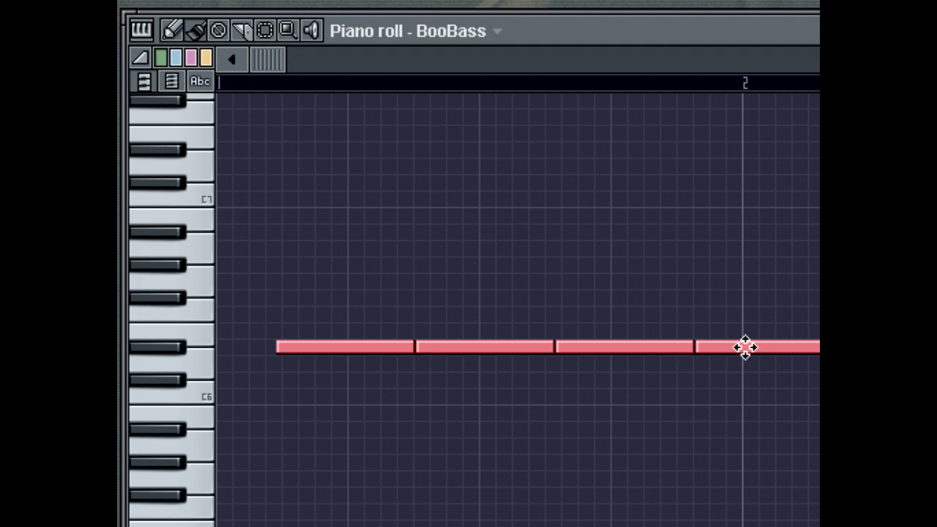
{"action": "left_click_drag", "start_coordinate": [745, 347], "coordinate": [773, 350]}
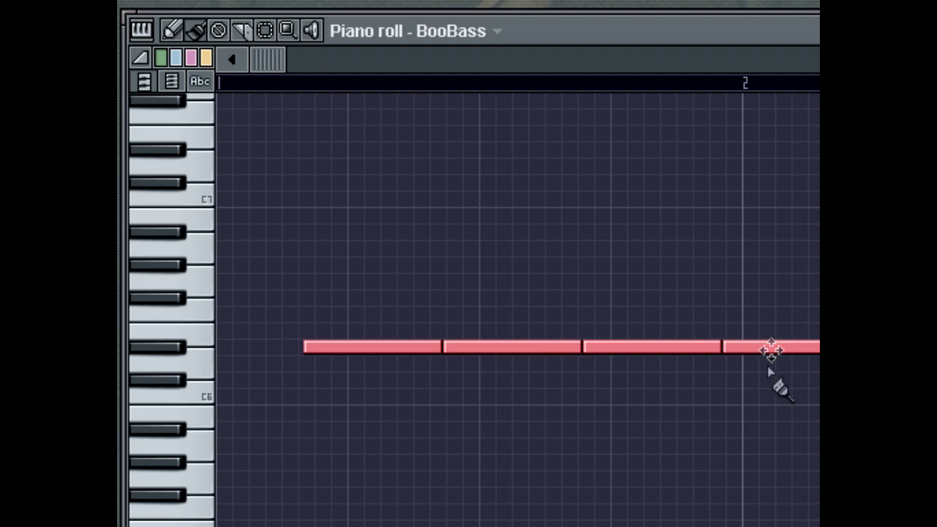
Step: Deselect the painted row and erase its notes with the Delete tool
{"action": "left_click", "coordinate": [765, 362]}
{"action": "right_click", "coordinate": [773, 361]}
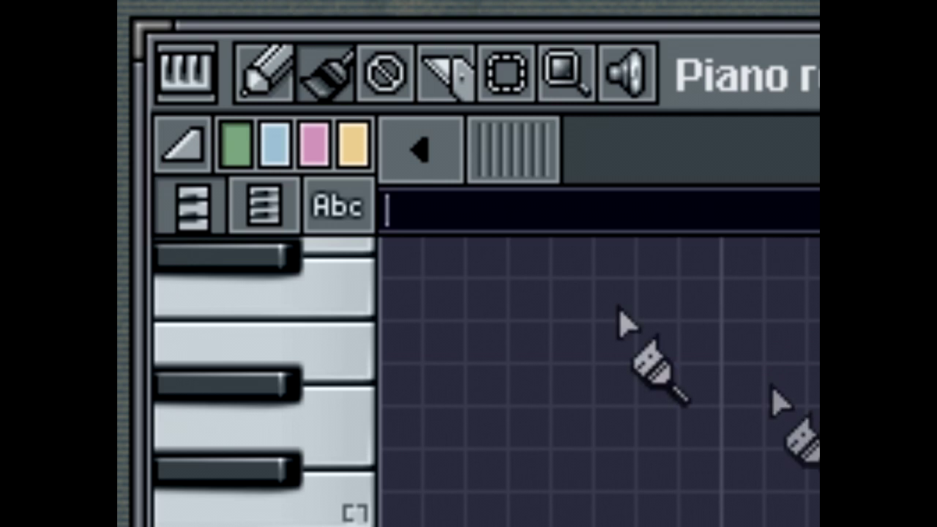
{"action": "left_click", "coordinate": [386, 73]}
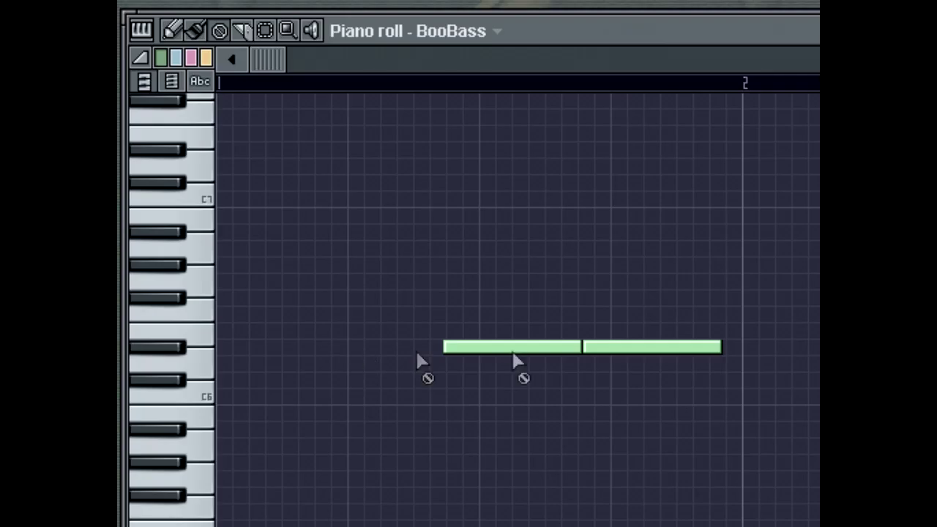
{"action": "left_click", "coordinate": [516, 347]}
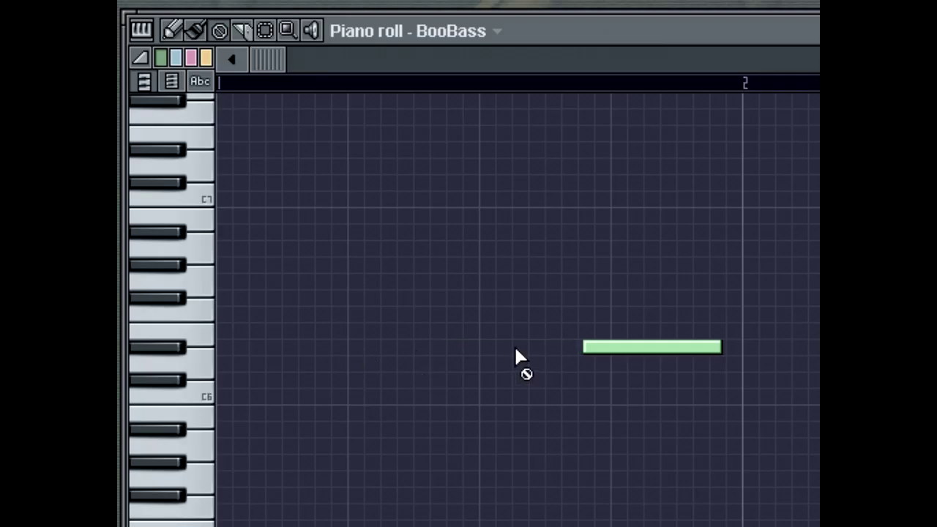
{"action": "left_click", "coordinate": [603, 348]}
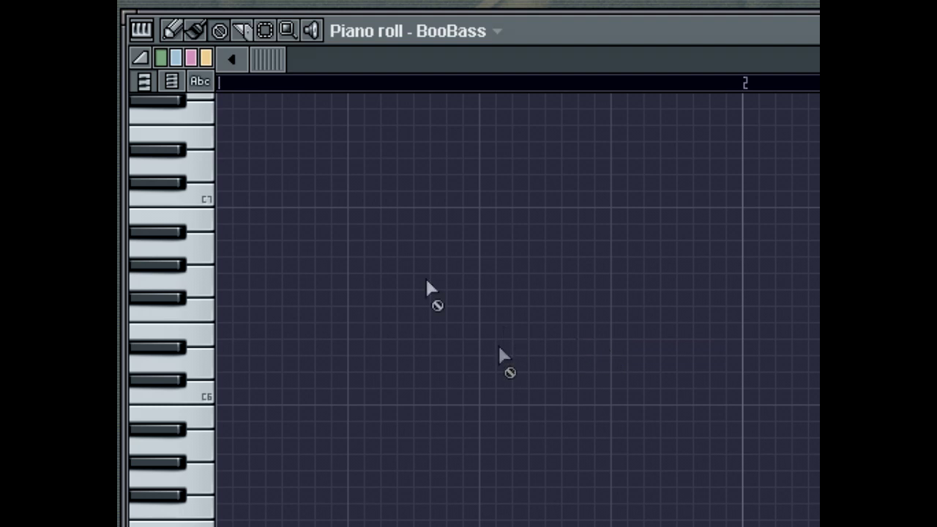
Step: Draw one green note near the bar start, then remove its Shift-dragged copies
{"action": "left_click", "coordinate": [174, 30]}
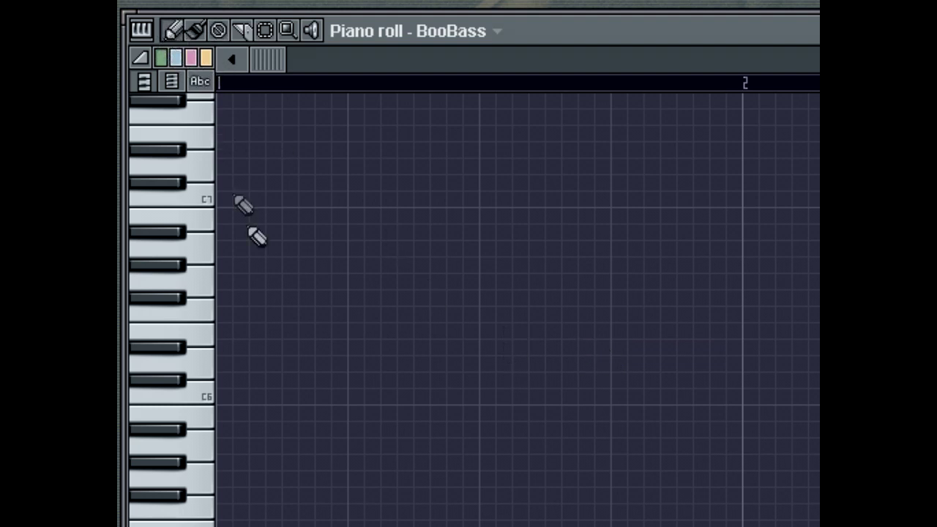
{"action": "left_click", "coordinate": [281, 297]}
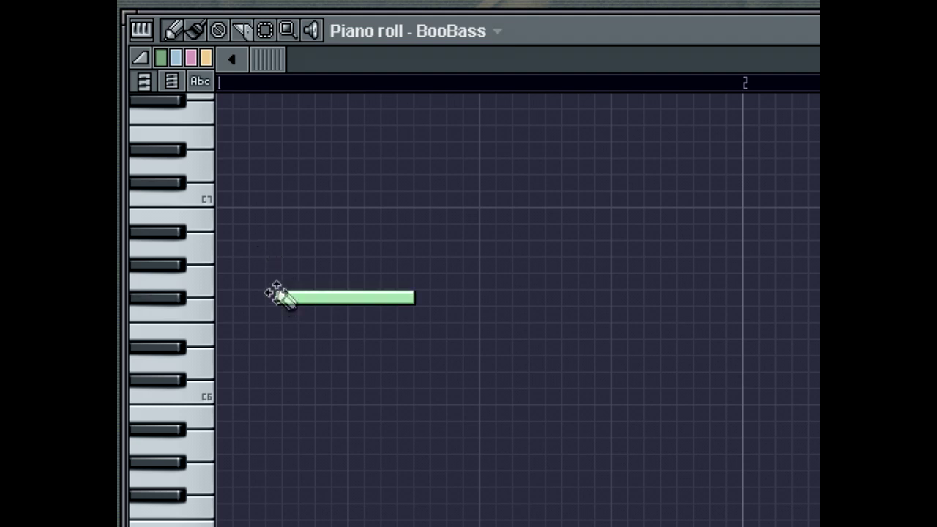
{"action": "left_click_drag", "start_coordinate": [286, 295], "coordinate": [680, 295]}
{"action": "right_click", "coordinate": [681, 297]}
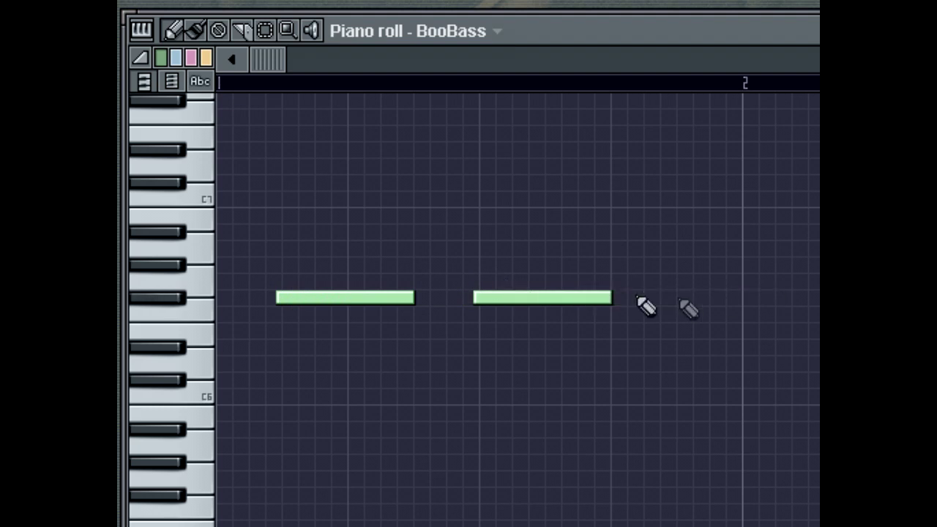
{"action": "right_click", "coordinate": [557, 299]}
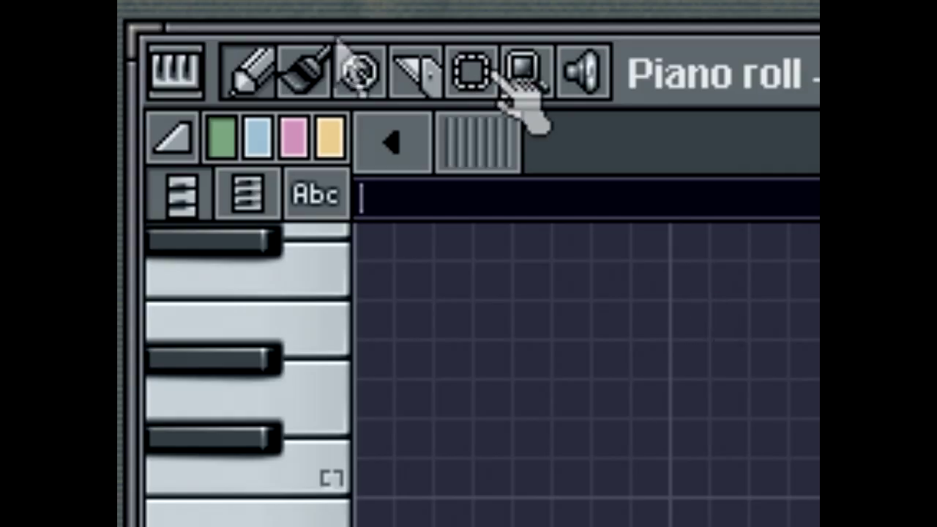
Step: Stamp a minor chord on the grid and drag it lower, just after the green note
{"action": "left_click", "coordinate": [252, 73]}
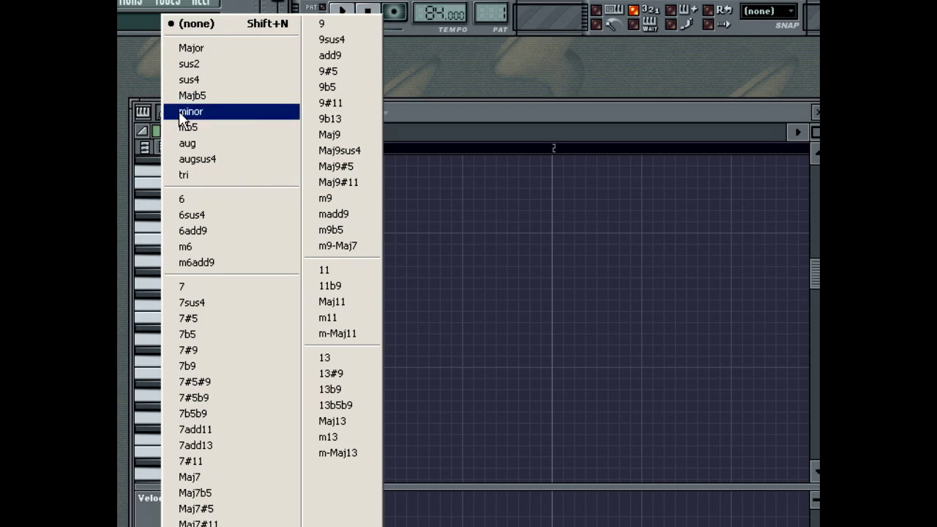
{"action": "left_click", "coordinate": [178, 112]}
{"action": "left_click", "coordinate": [361, 264]}
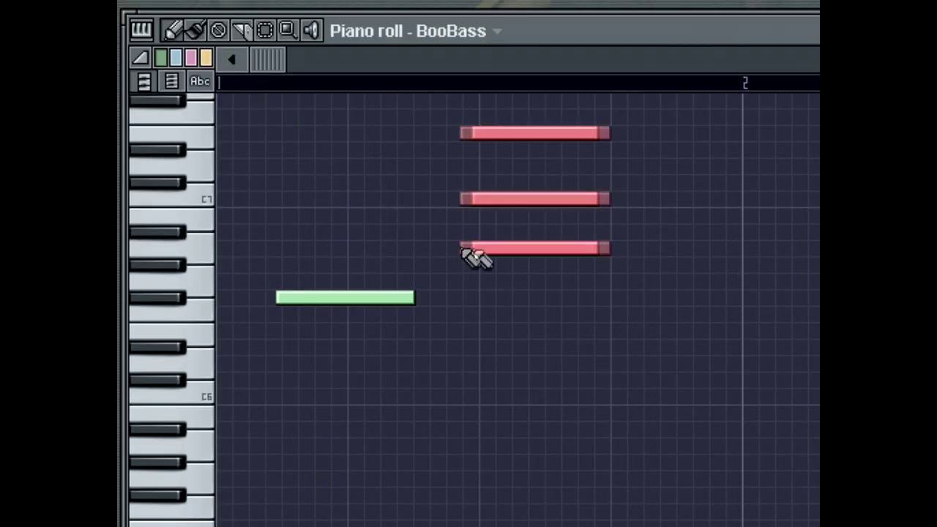
{"action": "left_click_drag", "start_coordinate": [465, 255], "coordinate": [461, 386]}
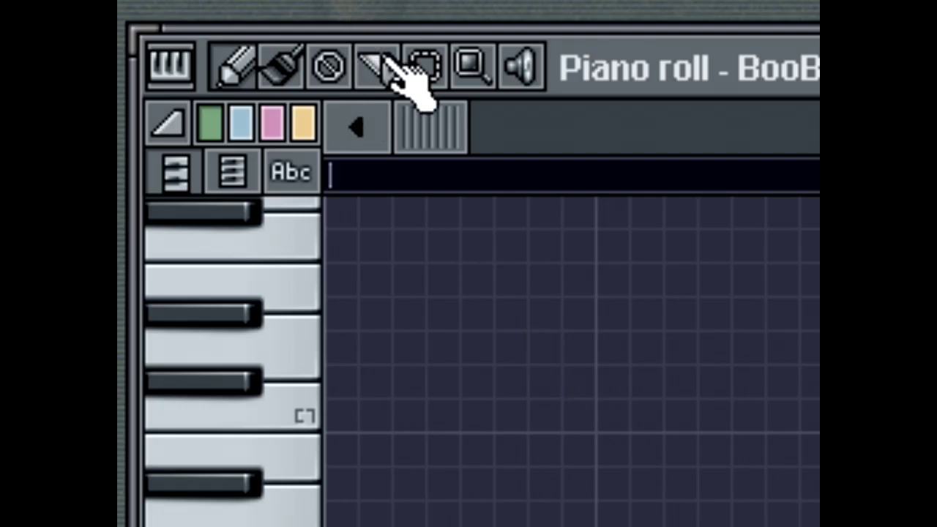
Step: Slice the green note into two parts, then preview the bar with the speaker tool
{"action": "left_click", "coordinate": [390, 62]}
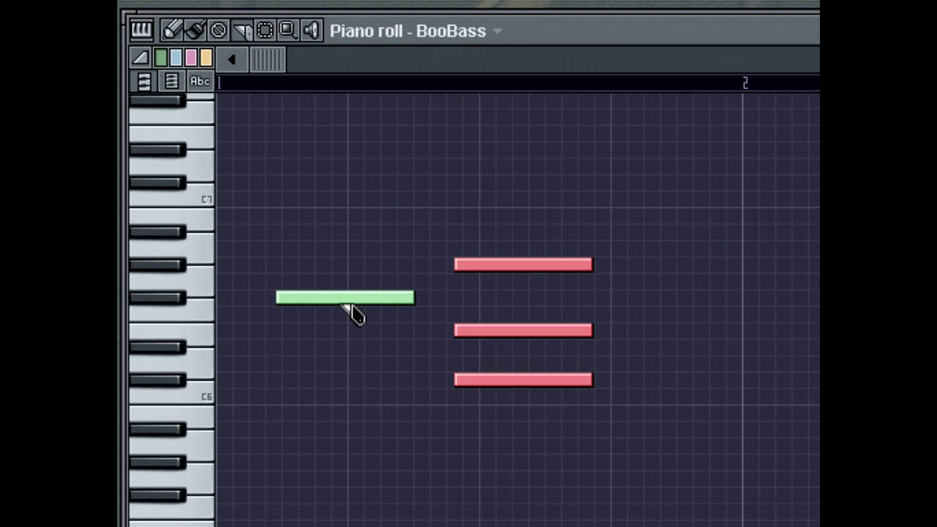
{"action": "mouse_move", "coordinate": [341, 291]}
{"action": "left_mouse_down"}
{"action": "mouse_move", "coordinate": [354, 313]}
{"action": "mouse_move", "coordinate": [344, 373]}
{"action": "left_mouse_up"}
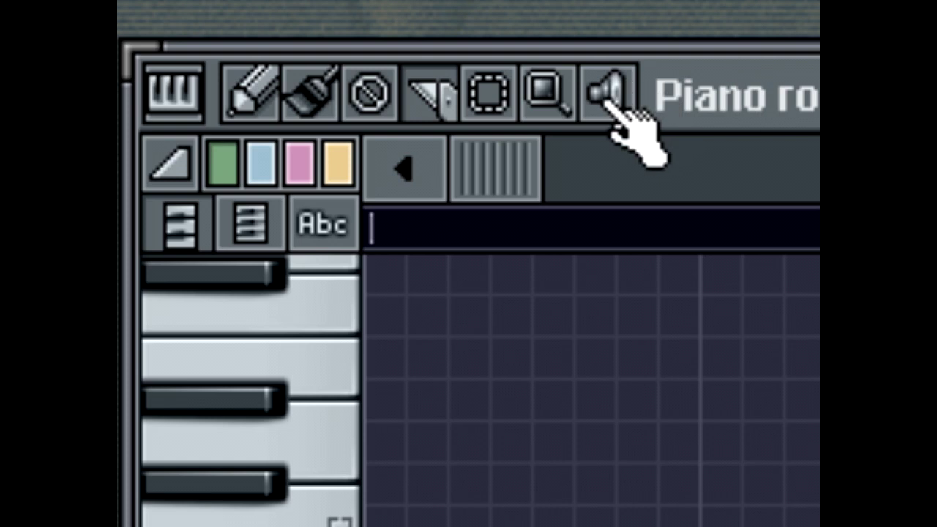
{"action": "left_click", "coordinate": [609, 97]}
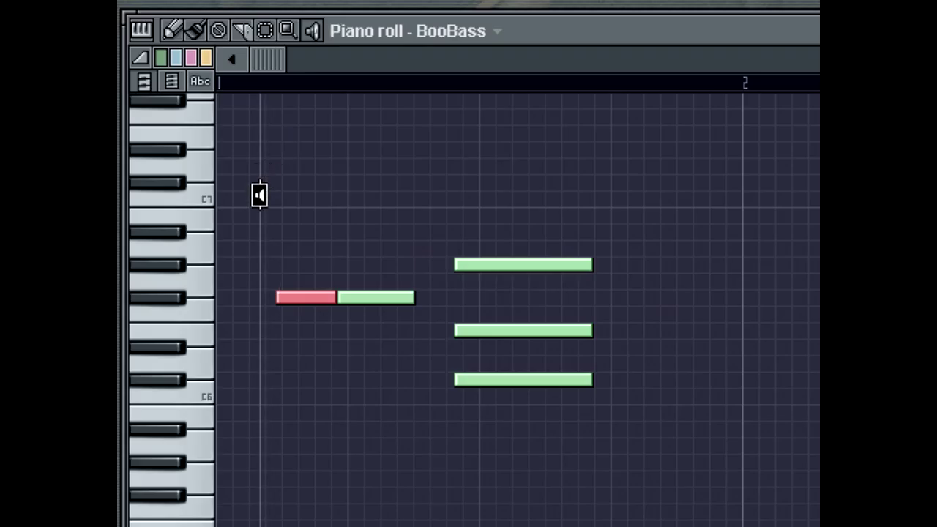
{"action": "left_click_drag", "start_coordinate": [261, 194], "coordinate": [624, 202]}
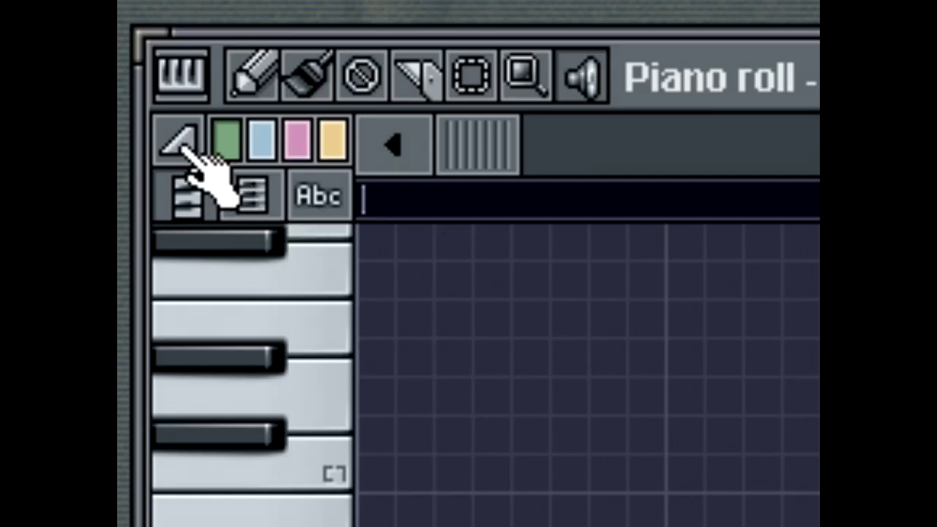
Step: Draw a short high note near bar 2, then a blue note below the chord
{"action": "key", "text": "p"}
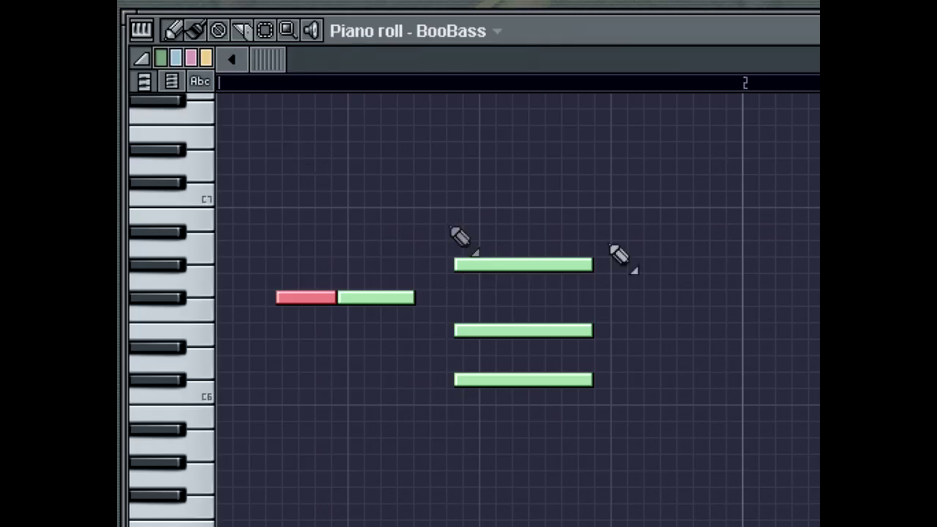
{"action": "left_click_drag", "start_coordinate": [667, 249], "coordinate": [684, 251]}
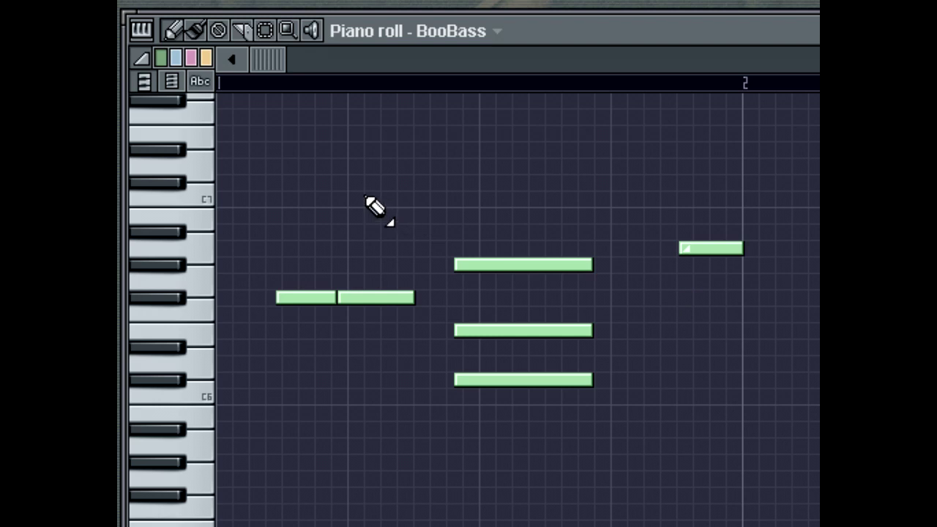
{"action": "left_click", "coordinate": [176, 58]}
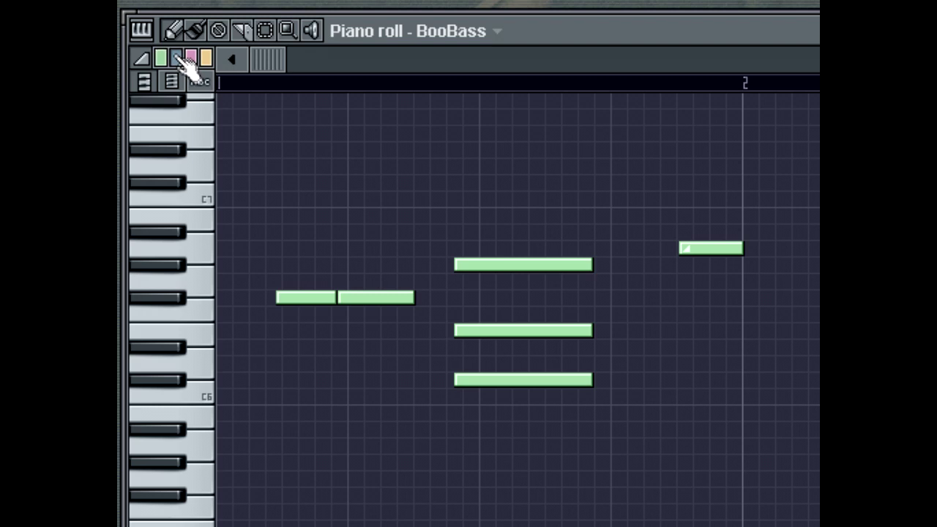
{"action": "left_click", "coordinate": [585, 461]}
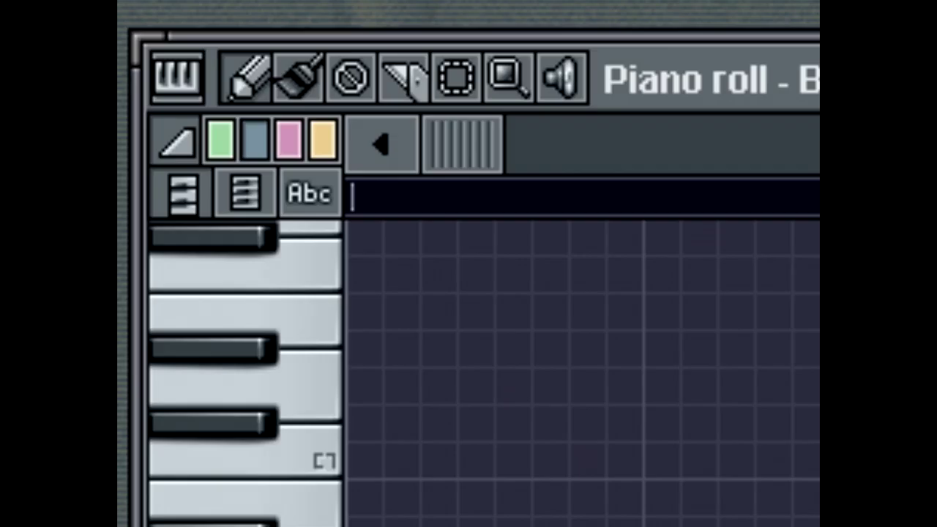
Step: Draw a pink note before the chord's top note and open the F#6 note's properties
{"action": "left_click", "coordinate": [290, 140]}
{"action": "left_click", "coordinate": [389, 248]}
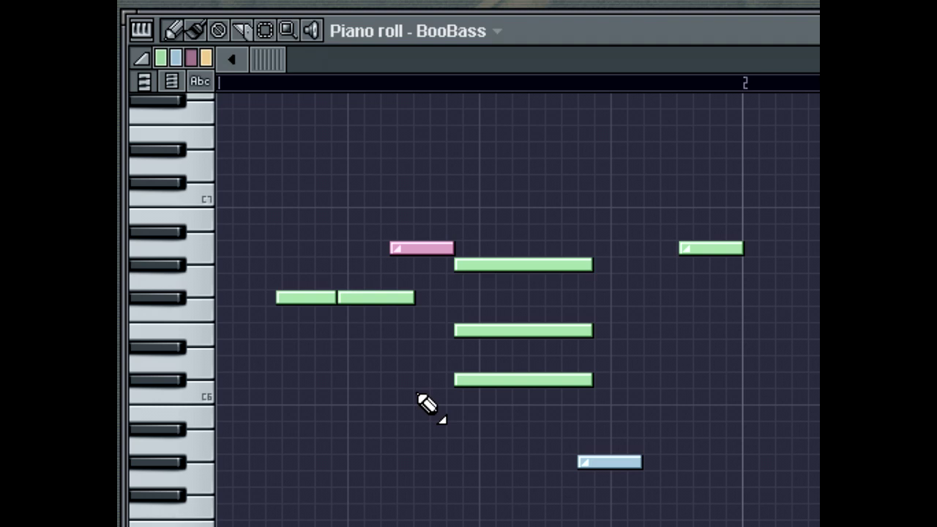
{"action": "left_click", "coordinate": [194, 31]}
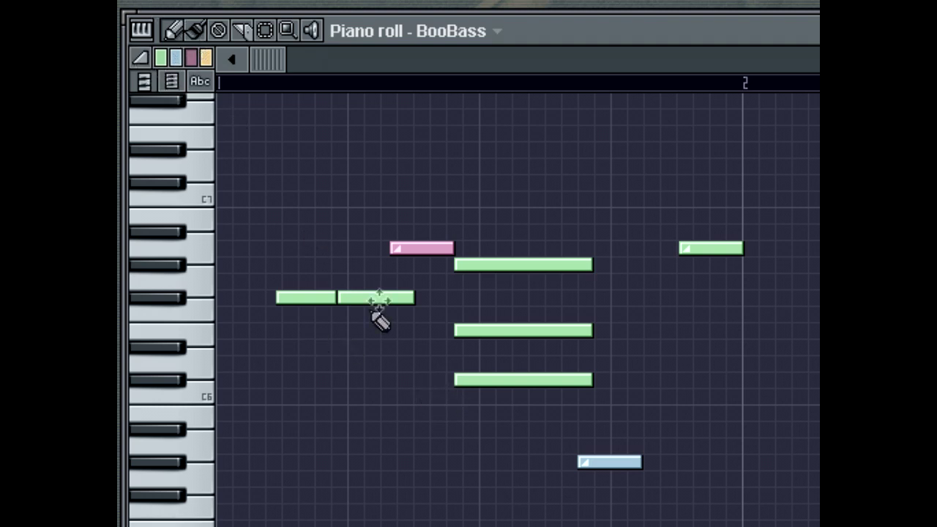
{"action": "double_click", "coordinate": [379, 298]}
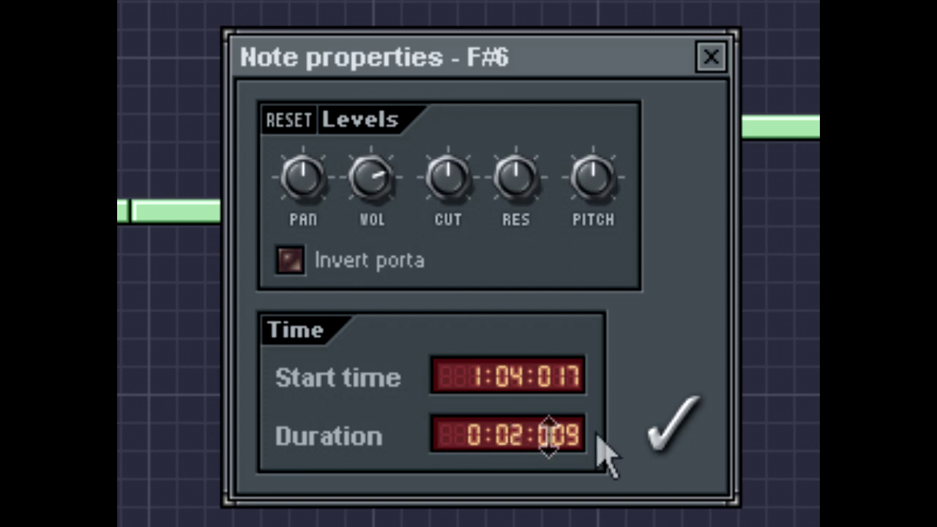
{"action": "left_click", "coordinate": [673, 428]}
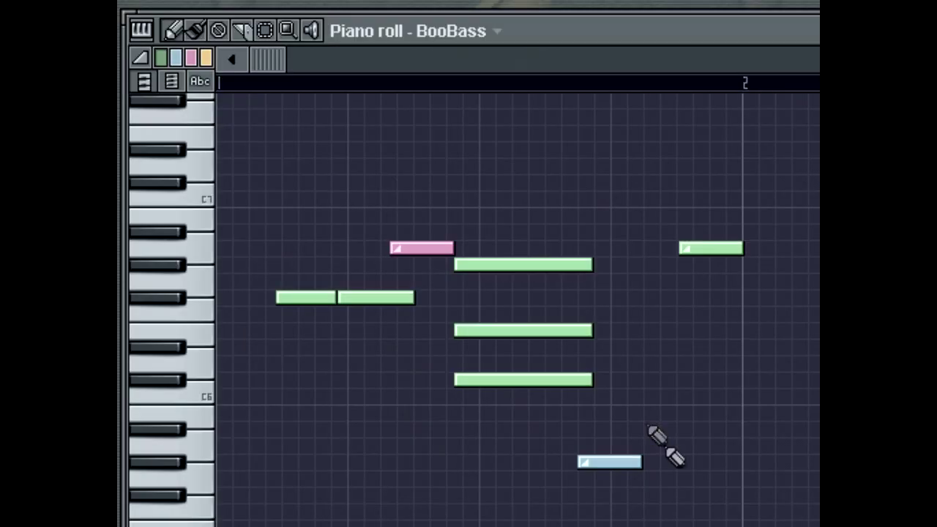
{"action": "left_click", "coordinate": [142, 31]}
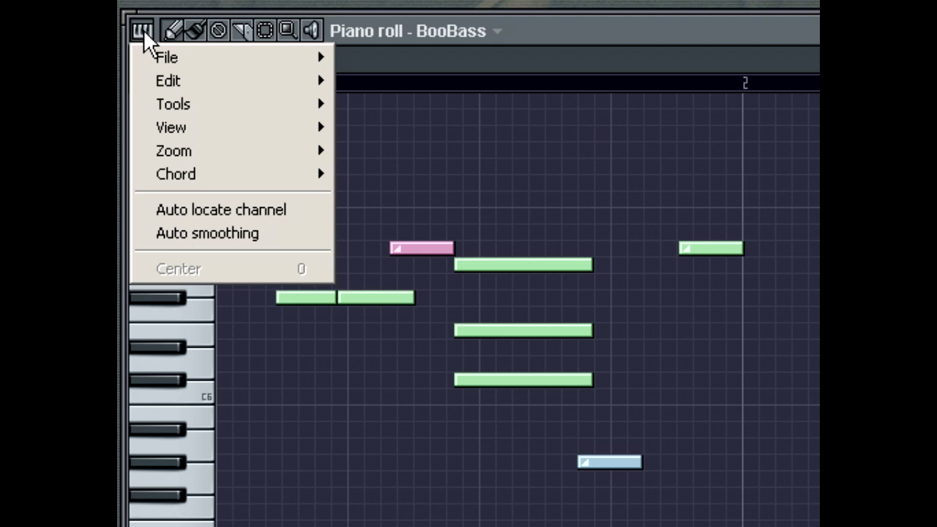
{"action": "left_click", "coordinate": [143, 29]}
{"action": "left_click", "coordinate": [144, 29]}
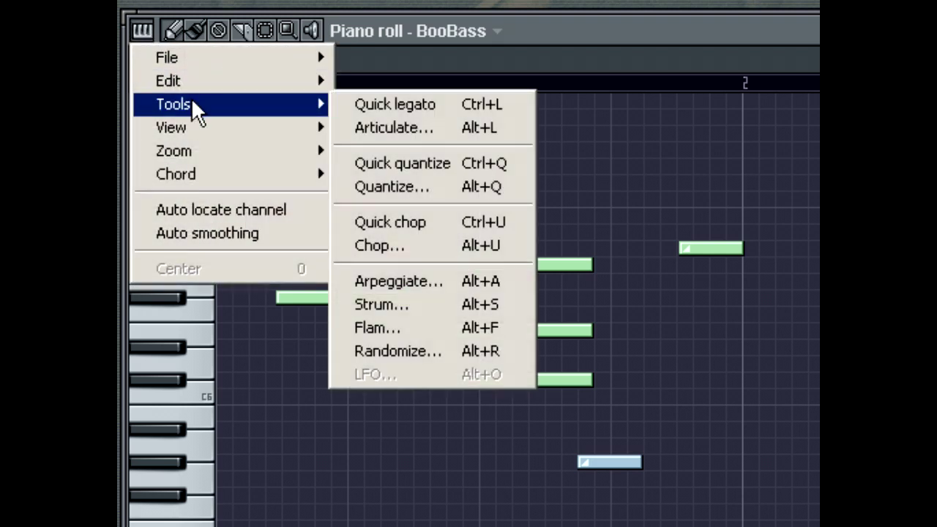
{"action": "mouse_move", "coordinate": [198, 61]}
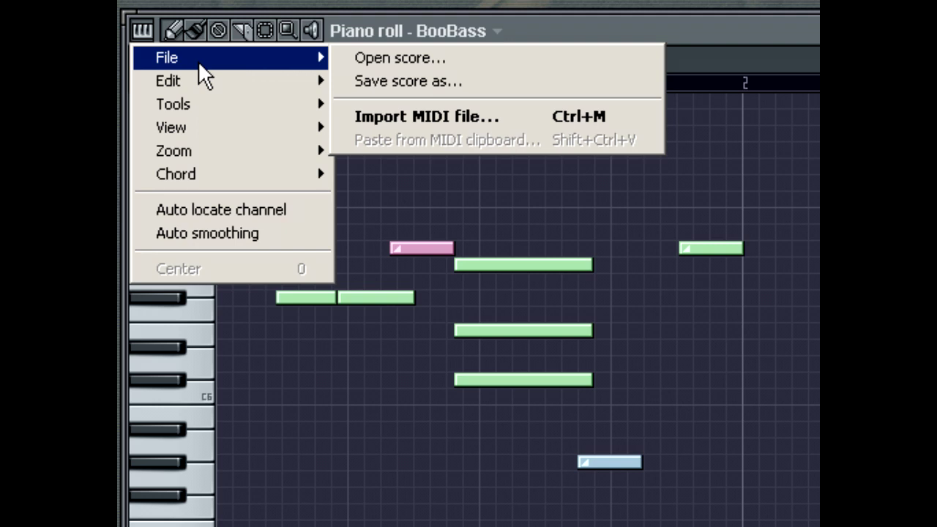
{"action": "left_click", "coordinate": [146, 30]}
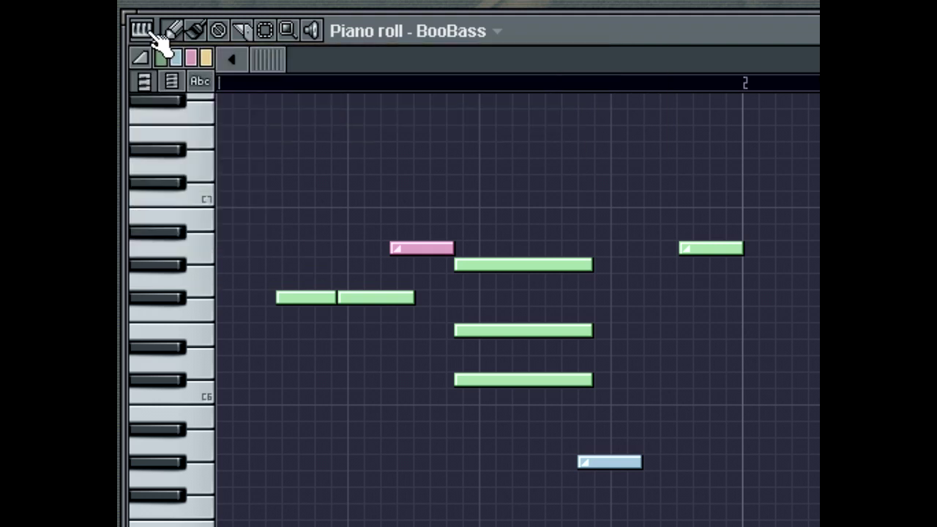